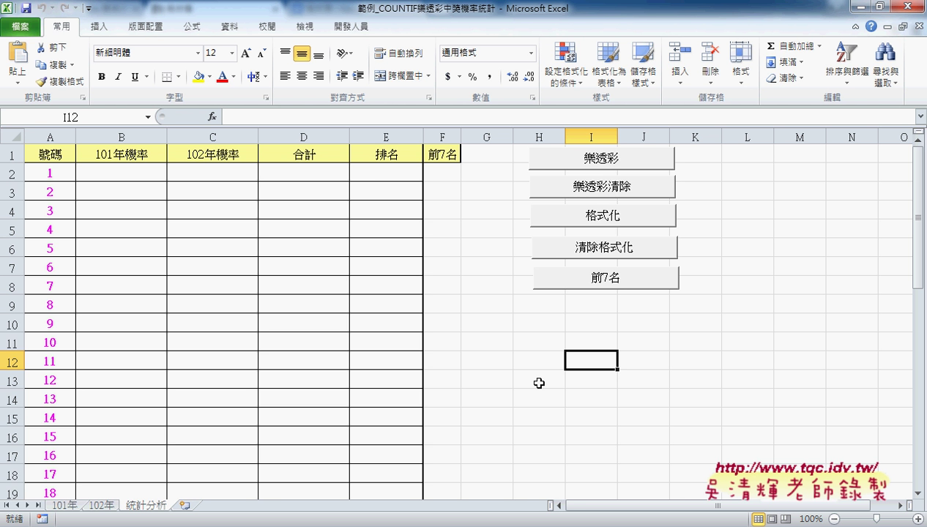
- Inspect the 101年 and 102年 draw sheets, selecting the drawn numbers from row 2 to row 100
left_click(66, 506)
left_click(101, 505)
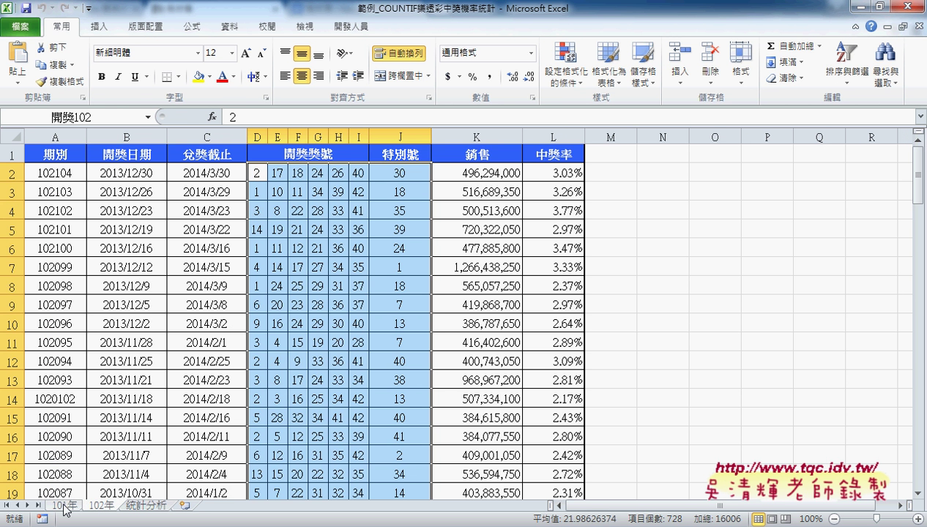
left_click(65, 505)
scroll(262, 194, "up", 1)
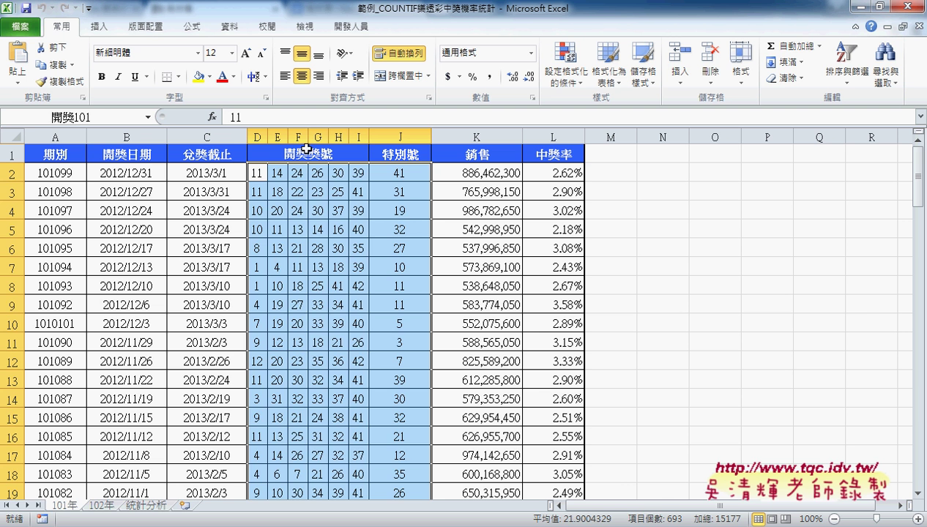
left_click_drag(257, 173, 399, 172)
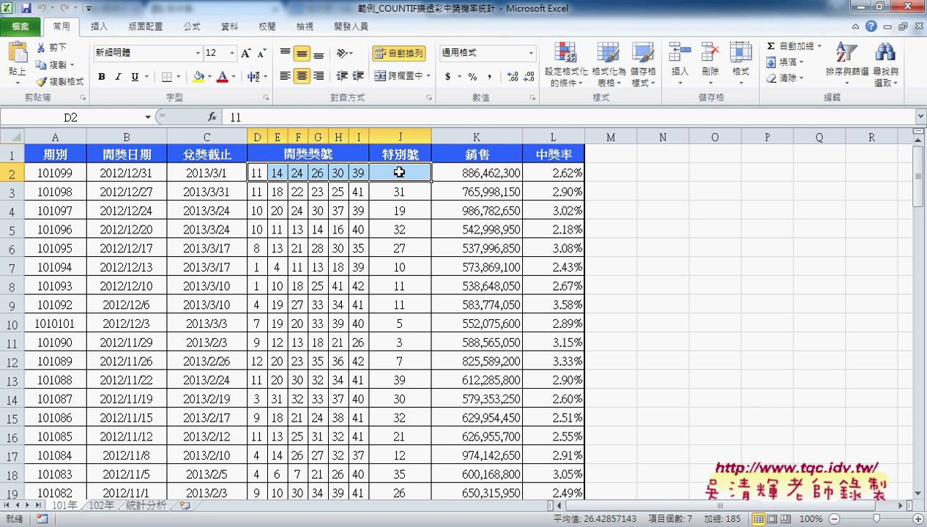
key("ctrl+Down")
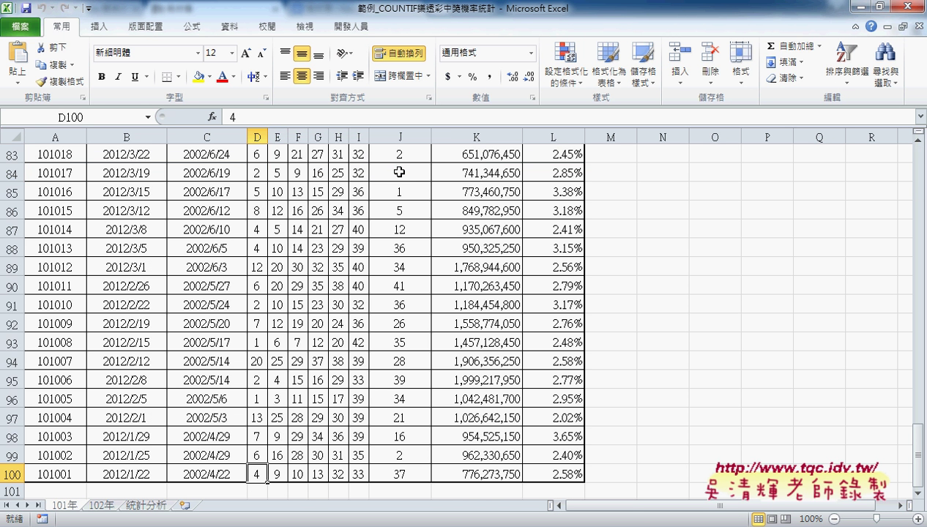
left_click(8, 474)
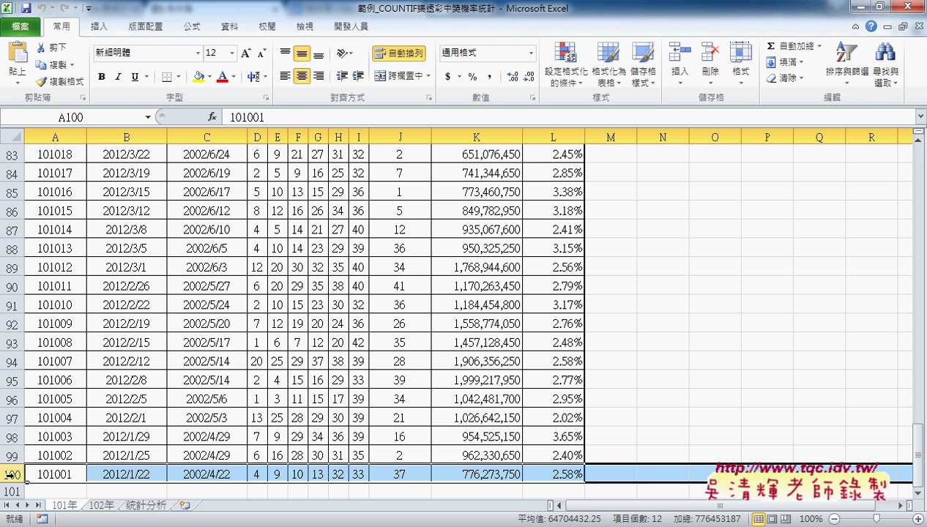
mouse_move(399, 474)
left_mouse_down()
mouse_move(314, 474)
mouse_move(251, 86)
mouse_move(251, 173)
left_mouse_up()
- Flip between the 102年, 101年 and 統計分析 sheets, ending on 統計分析
left_click(146, 505)
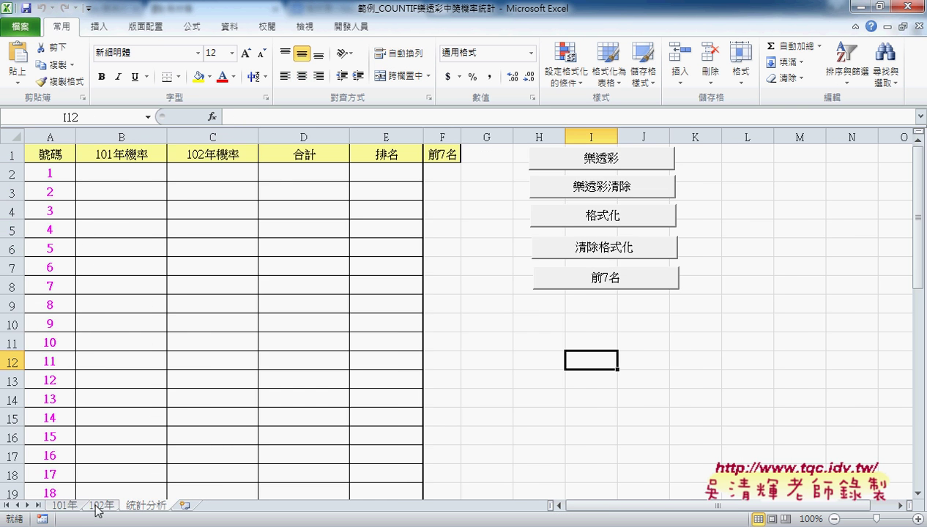
left_click(64, 505)
left_click(102, 505)
left_click(54, 505)
left_click(146, 505)
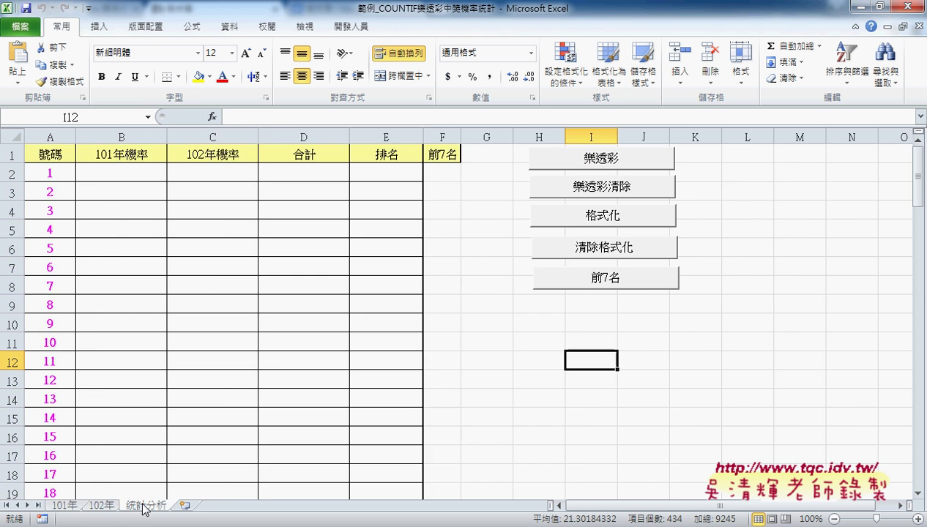
- Review the empty A2–F2 cells, then run the 樂透彩 macro to fill rates, totals and ranks
left_click(115, 170)
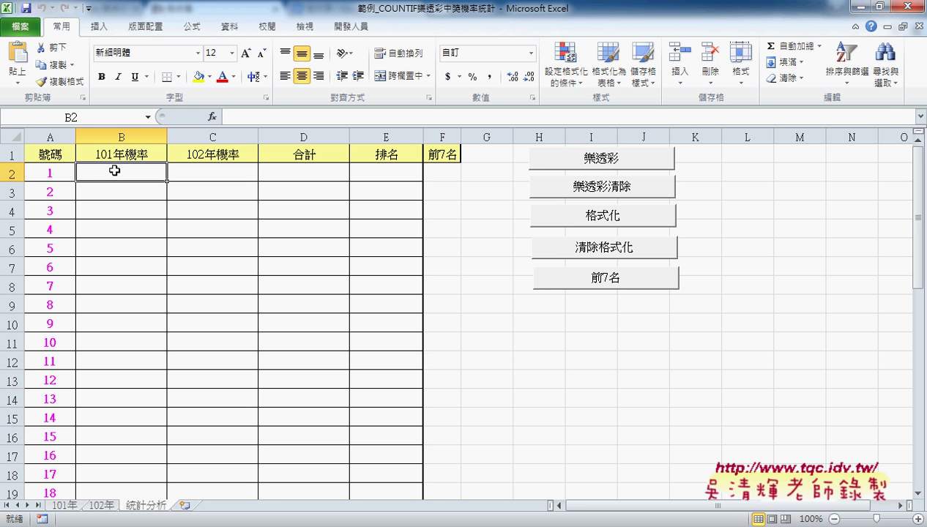
left_click(53, 175)
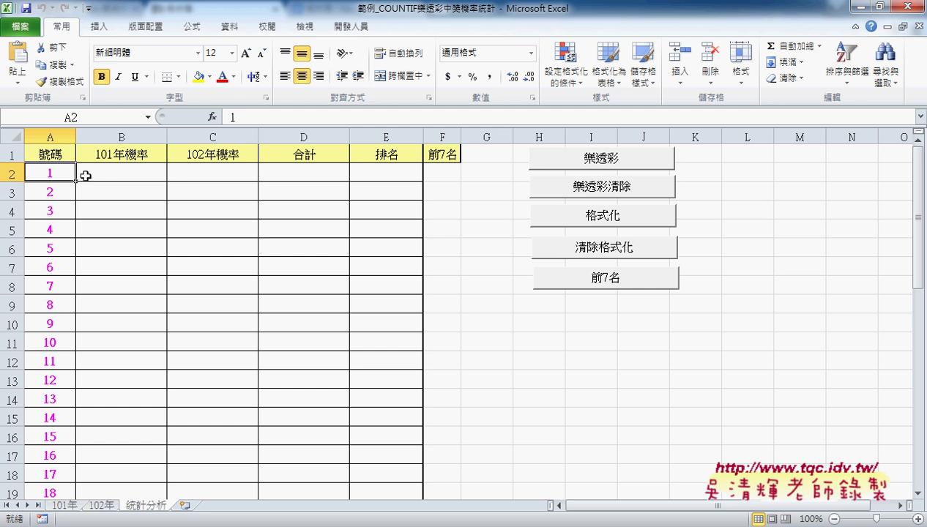
left_click(107, 176)
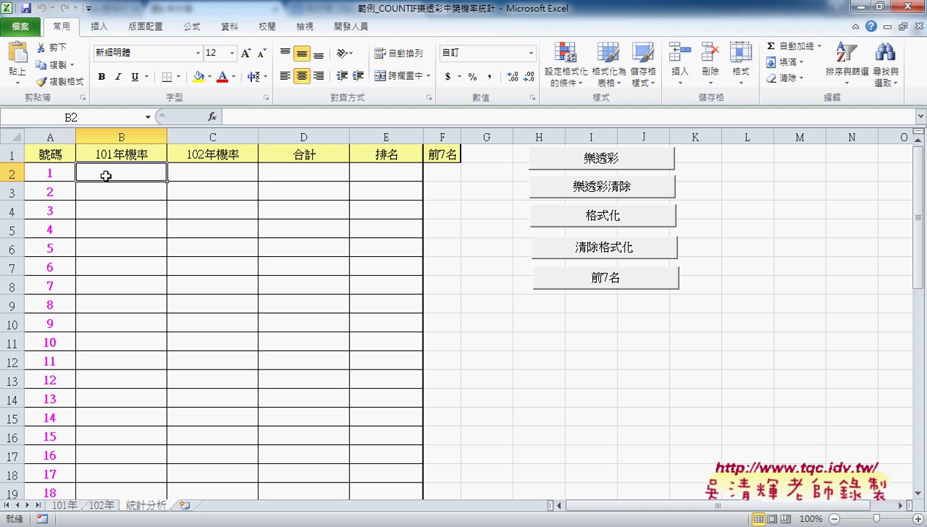
left_click(63, 172)
left_click(111, 172)
left_click(210, 166)
left_click(291, 173)
left_click(371, 173)
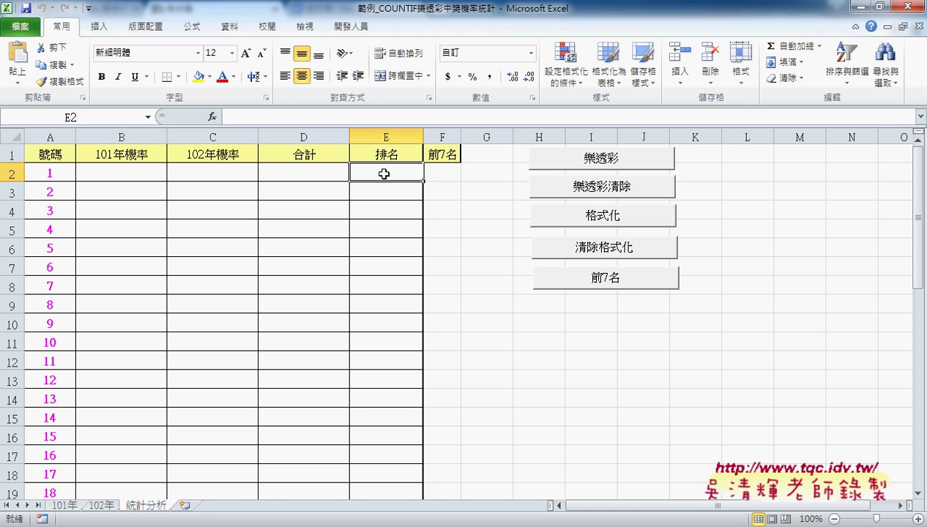
left_click(454, 170)
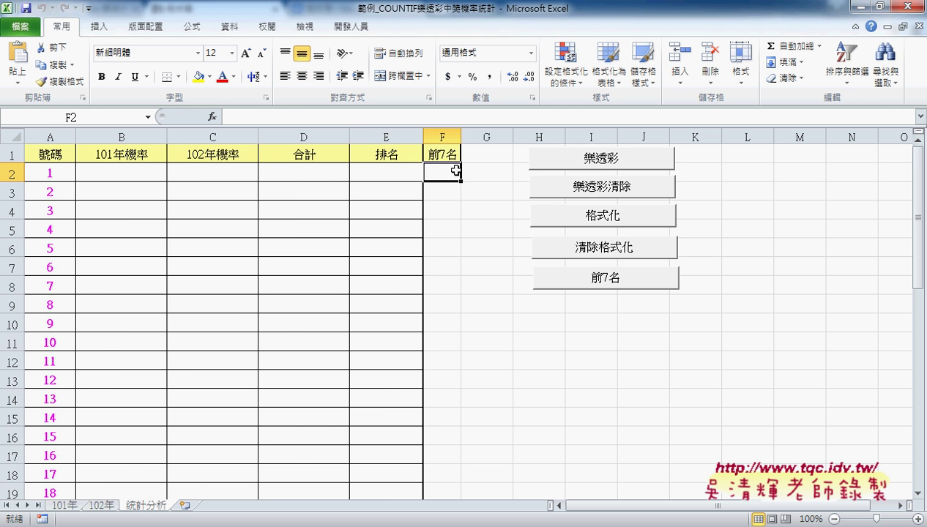
left_click(624, 163)
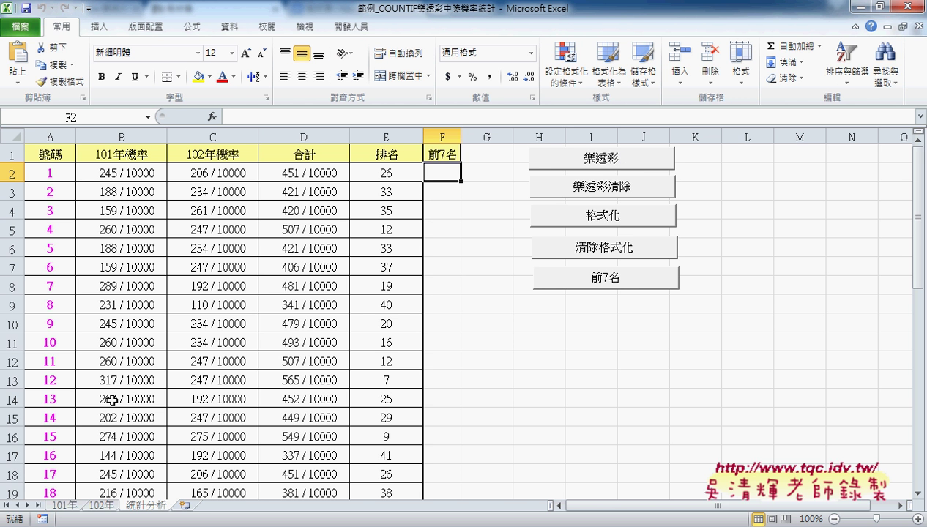
- Open COUNTIF's Function Arguments from B2's formula =COUNTIF(開獎101,A2)/COUNT(開獎101)
left_click(131, 172)
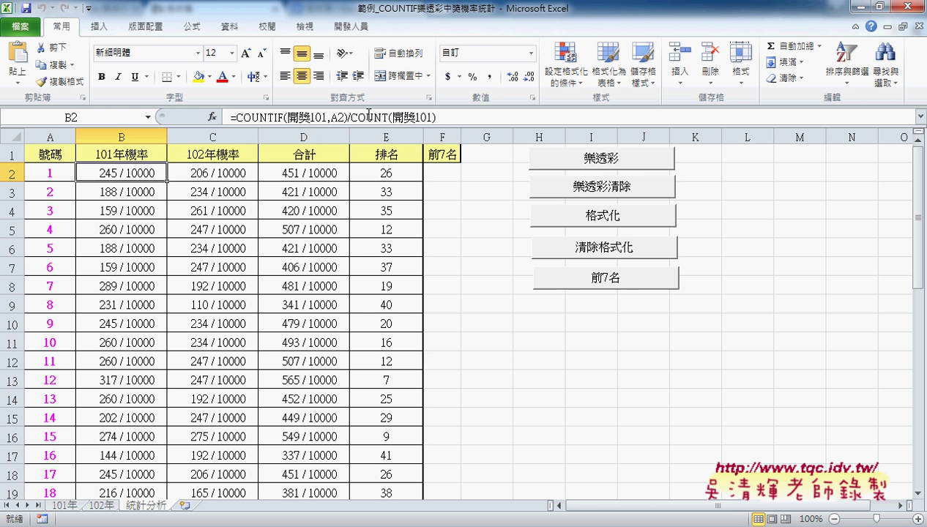
left_click(261, 118)
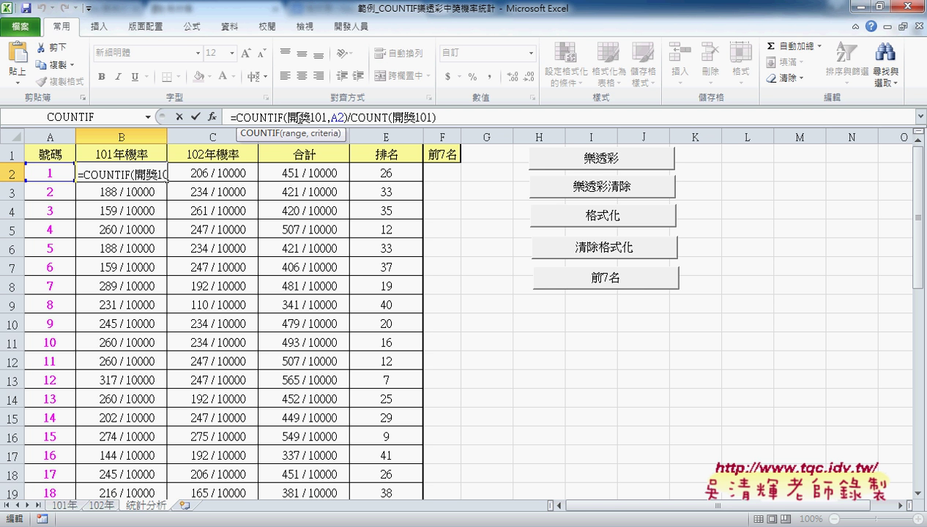
left_click(305, 116)
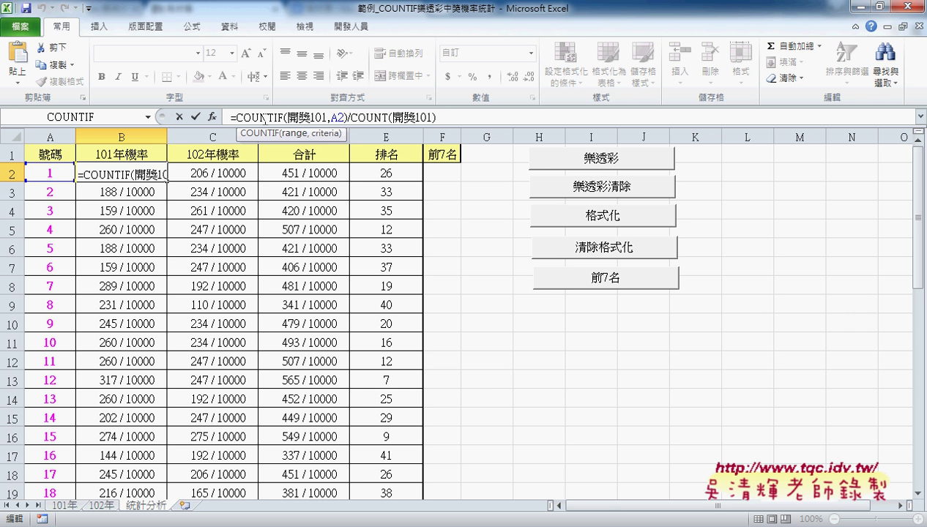
left_click(212, 116)
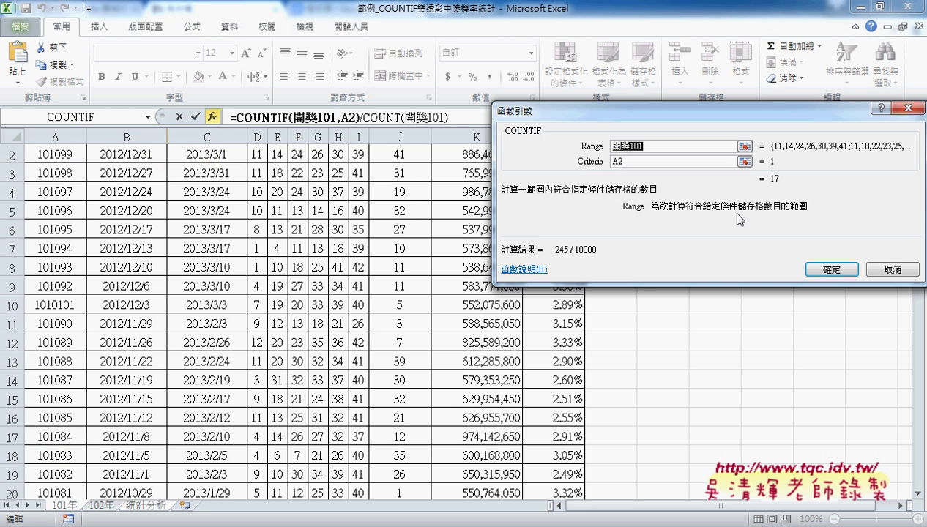
- Replace COUNTIF's range with the named range 開獎101 via F3 and confirm, giving 245 / 10000
left_click(140, 506)
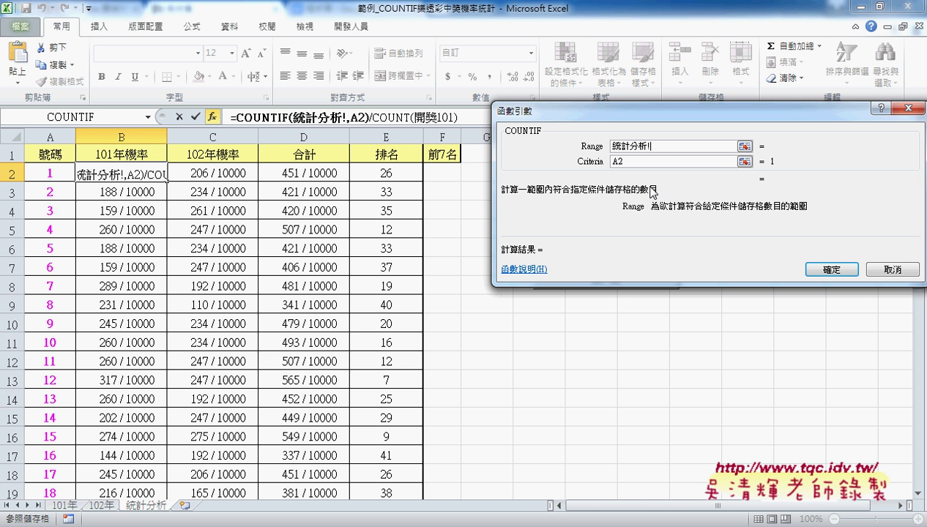
left_click_drag(652, 146, 600, 146)
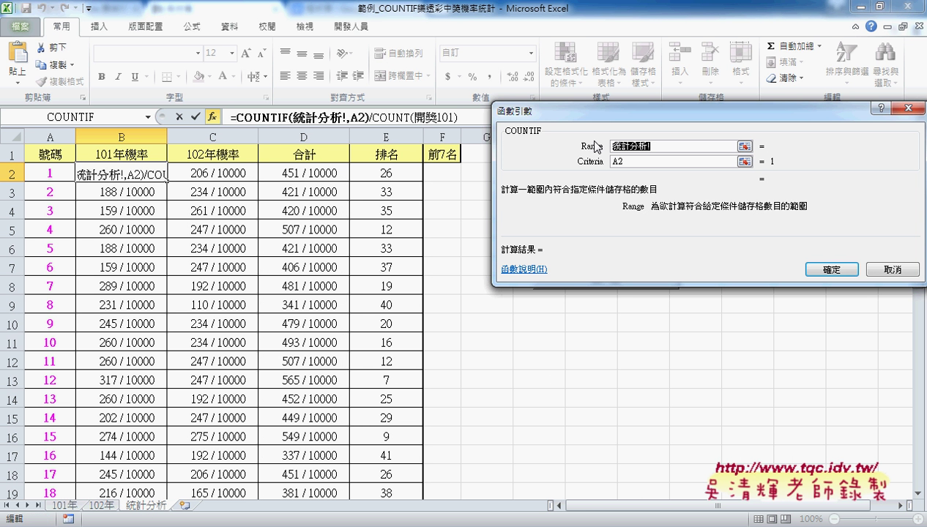
key("Delete")
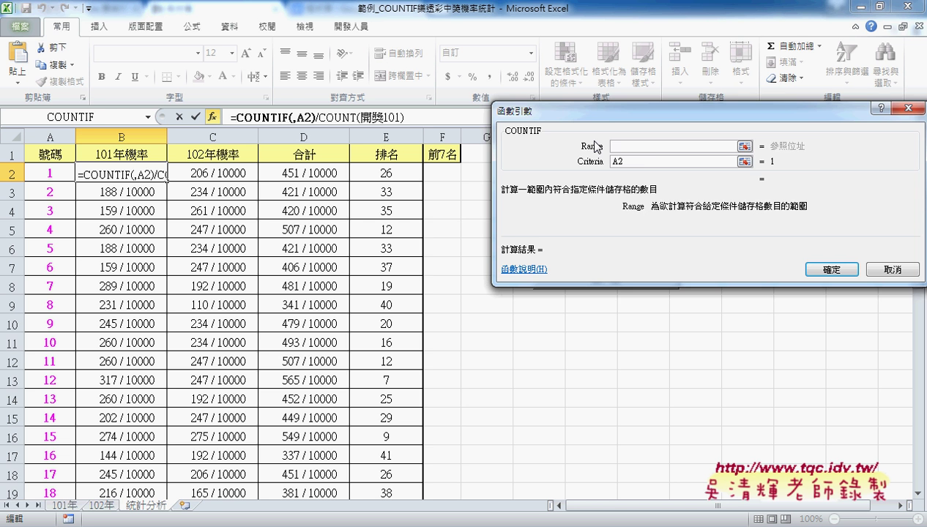
key("F3")
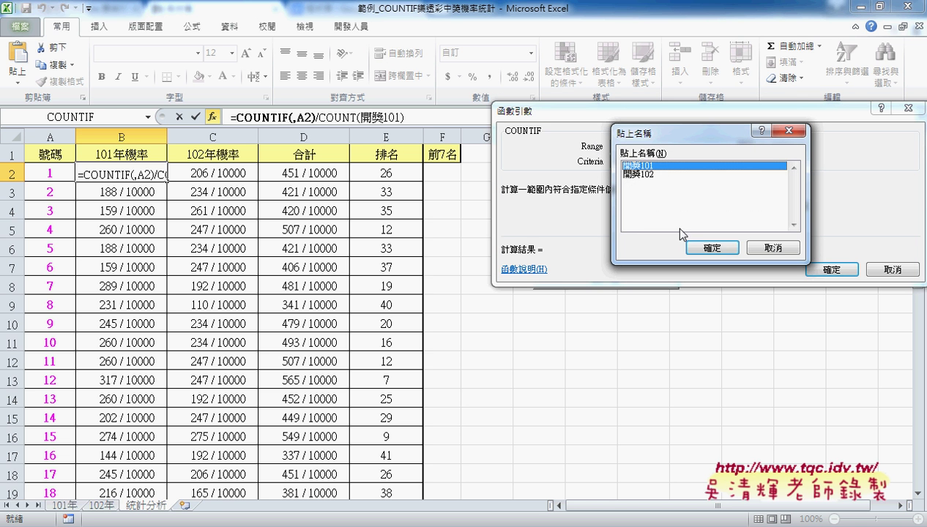
left_click(710, 247)
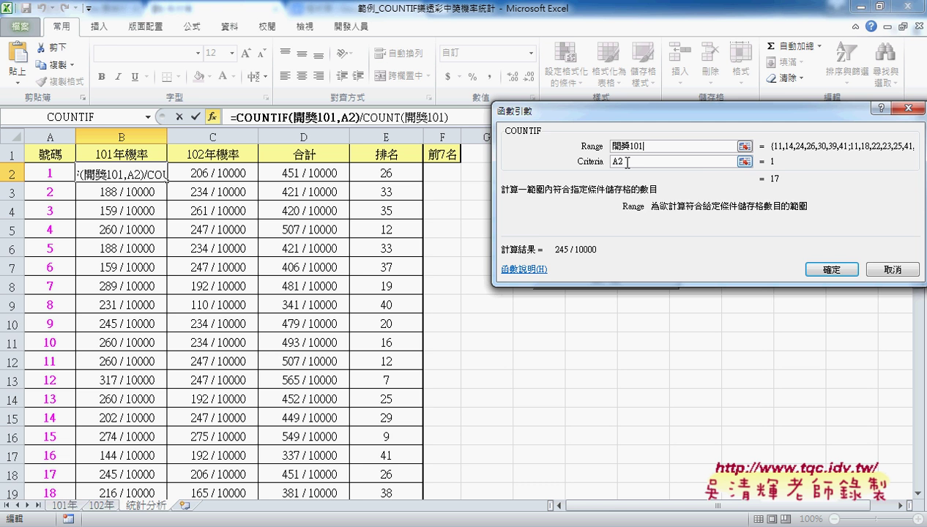
left_click(806, 266)
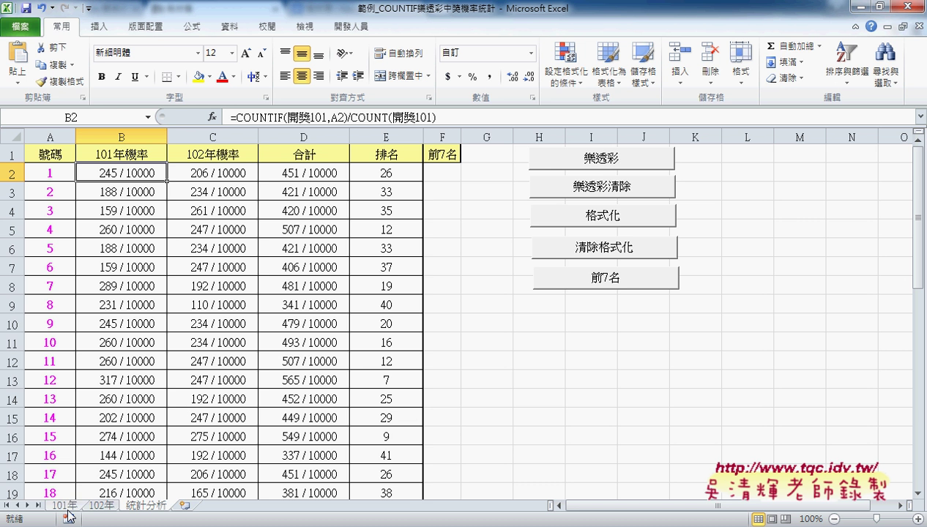
right_click(134, 175)
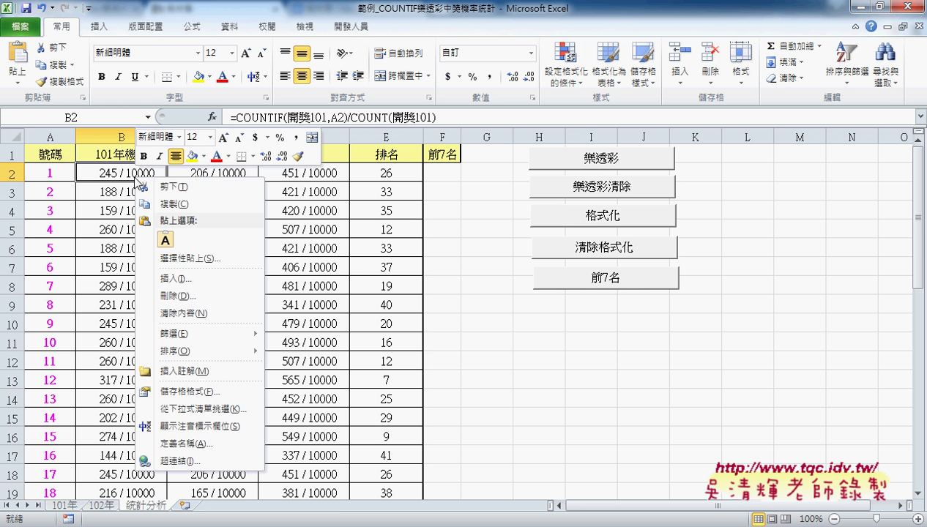
left_click(176, 392)
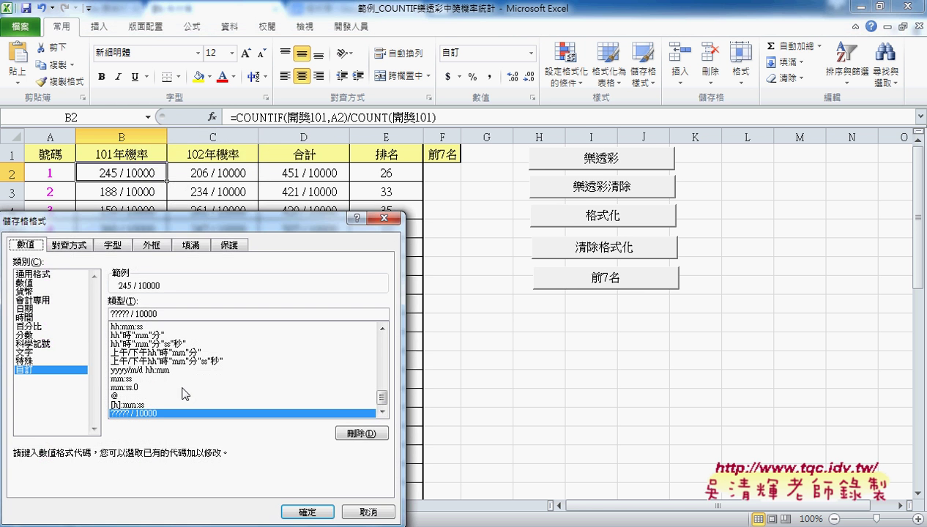
mouse_move(253, 213)
left_mouse_down()
mouse_move(452, 120)
mouse_move(524, 64)
left_mouse_up()
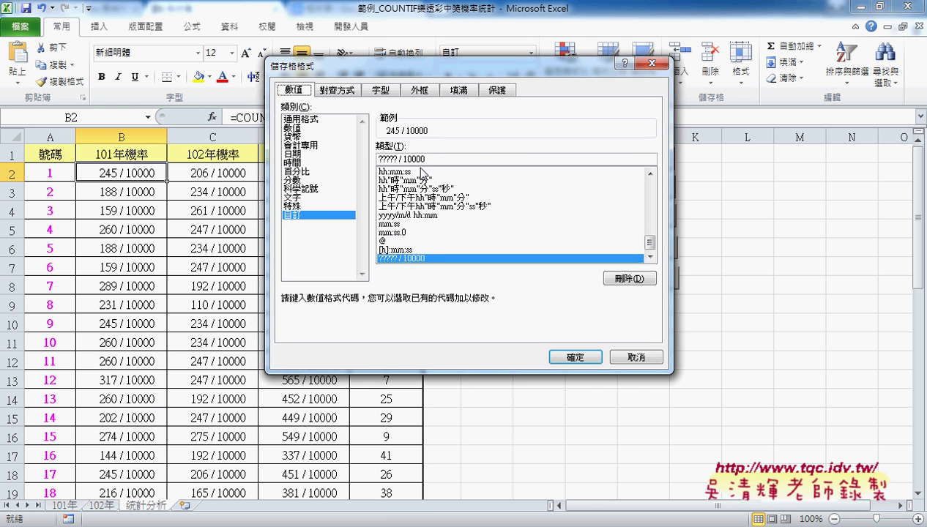
left_click_drag(407, 158, 377, 158)
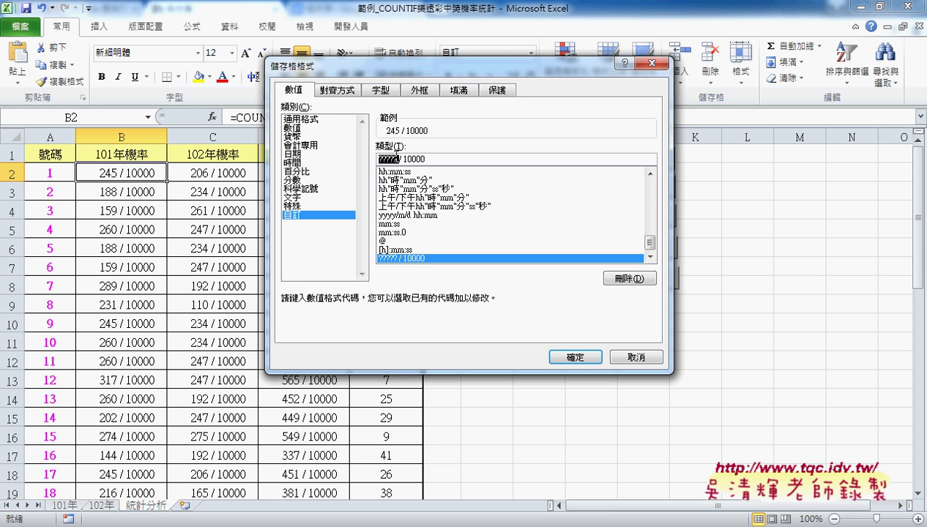
left_click(389, 158)
left_click(562, 355)
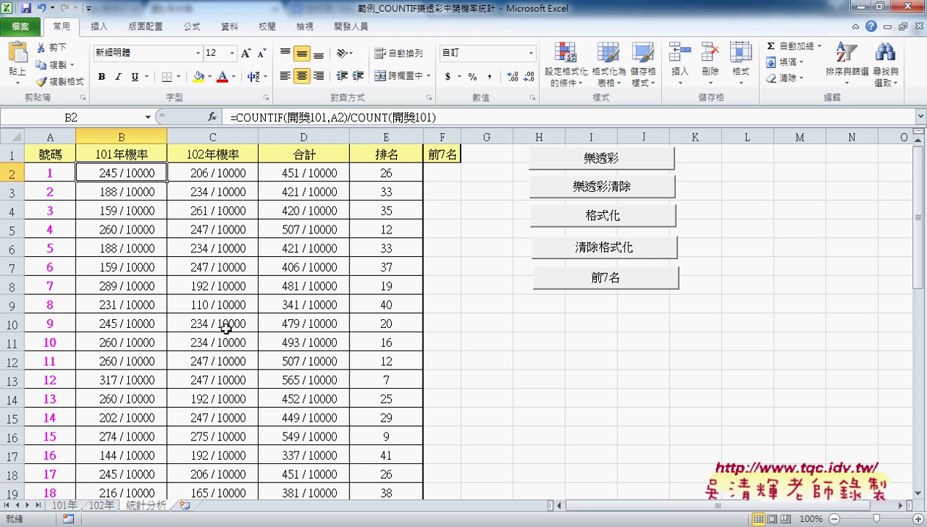
left_click(300, 172)
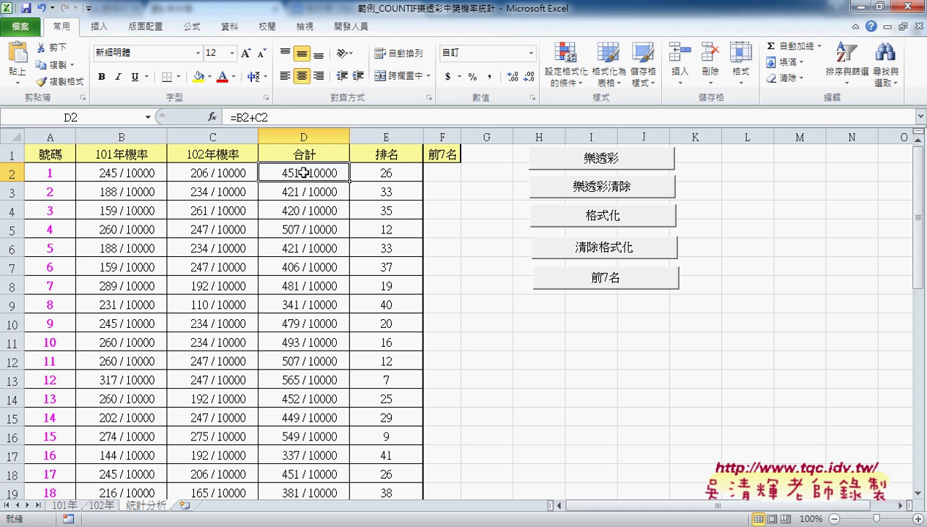
left_click(388, 170)
- Open the 樂透彩 button's assigned macro in the VBA editor
right_click(568, 166)
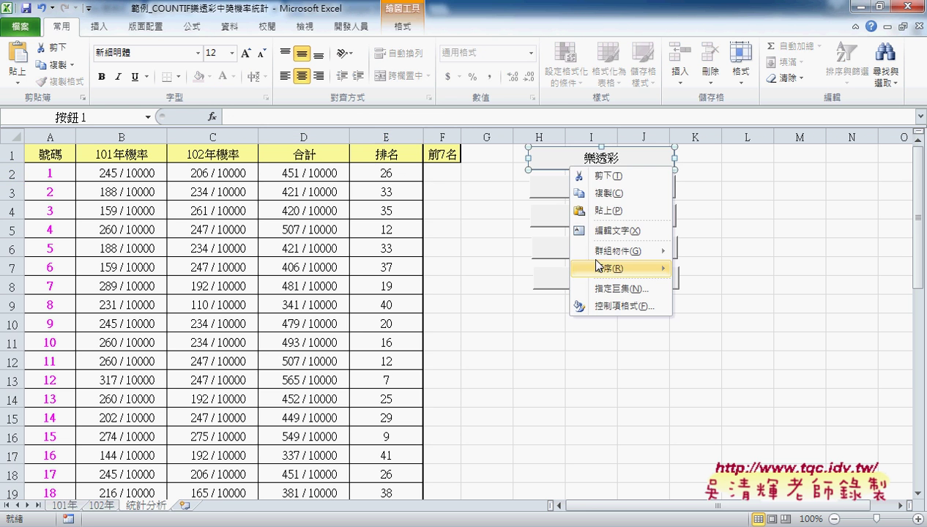
left_click(615, 288)
left_click(717, 195)
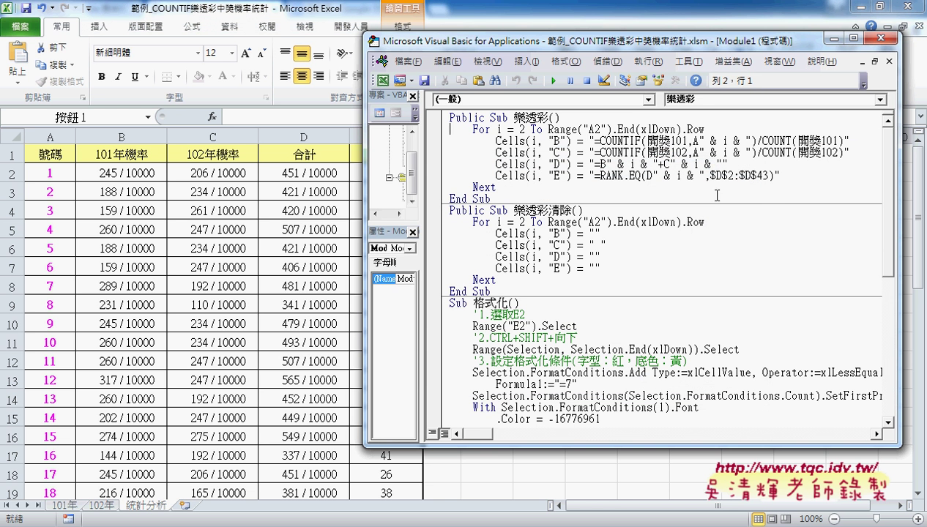
- Select and review the COUNTIF and RANK.EQ formula strings in the 樂透彩 code
left_click_drag(496, 141, 846, 141)
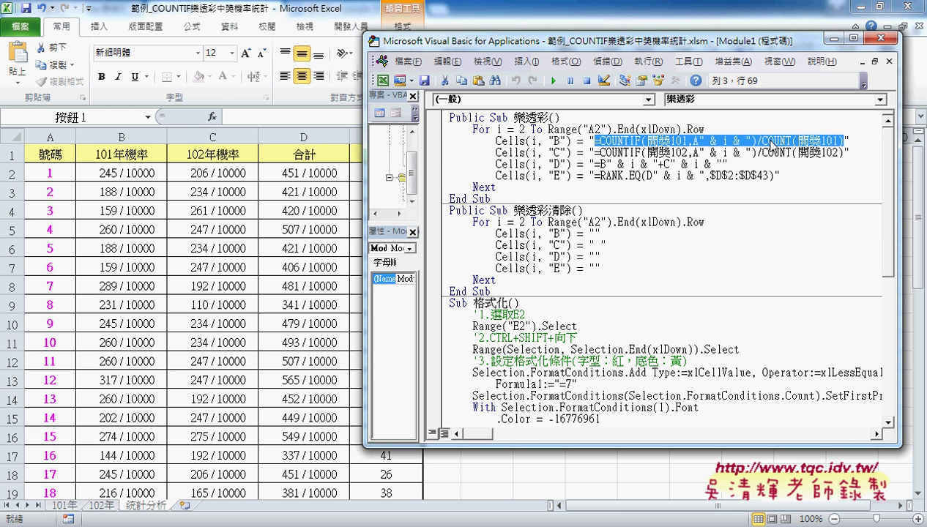
mouse_move(771, 144)
left_mouse_down()
mouse_move(728, 153)
mouse_move(747, 154)
left_mouse_up()
left_click_drag(709, 156, 742, 155)
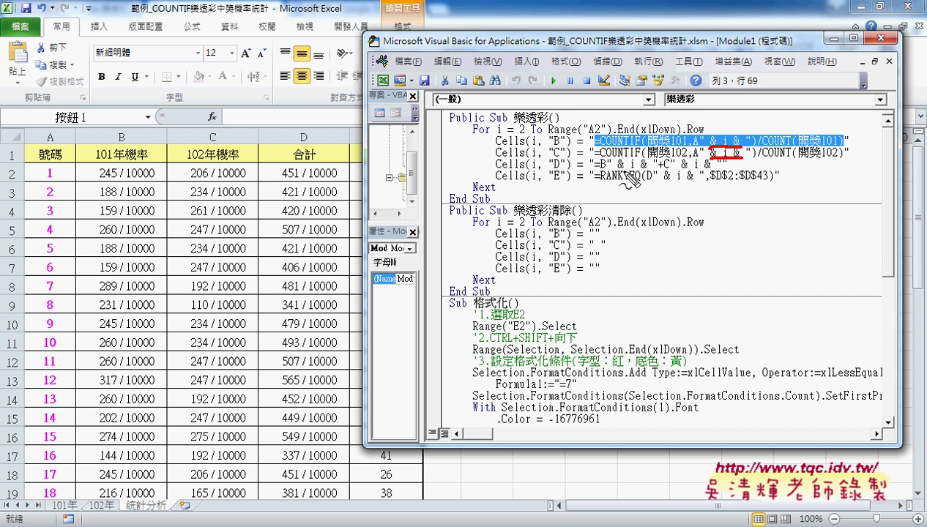
mouse_move(512, 194)
left_mouse_down()
mouse_move(850, 165)
mouse_move(644, 204)
mouse_move(535, 203)
left_mouse_up()
left_click_drag(487, 150, 499, 131)
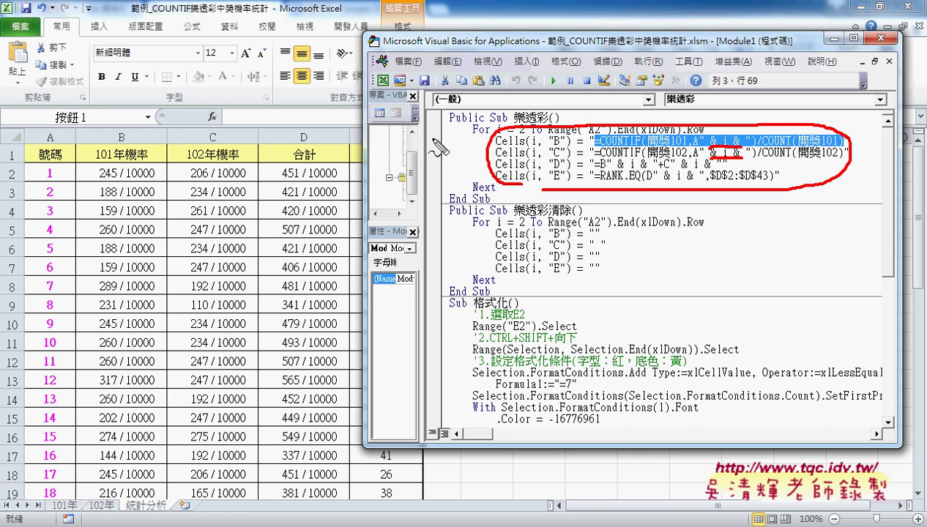
key("Escape")
- Run the 樂透彩清除 macro to empty the probability table
left_click(555, 256)
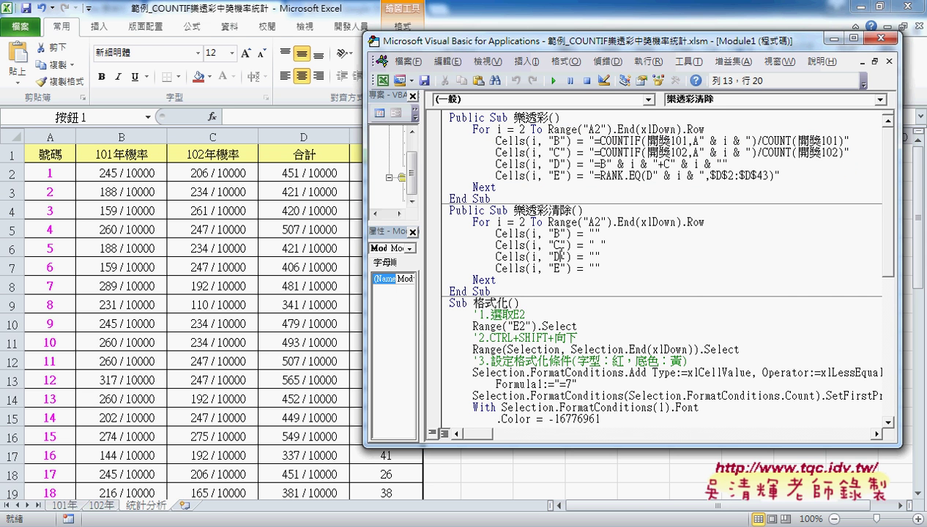
left_click(553, 80)
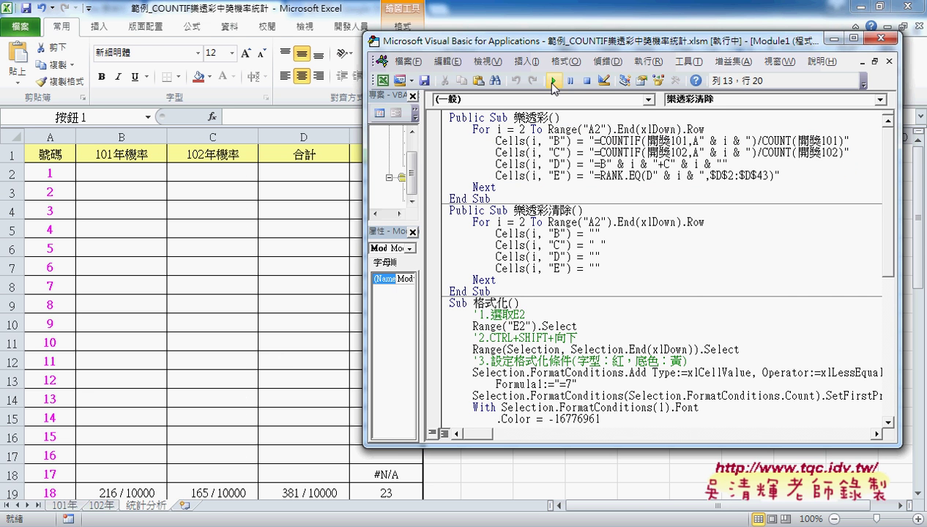
scroll(605, 242, "down", 1)
scroll(605, 242, "down", 2)
scroll(586, 219, "down", 1)
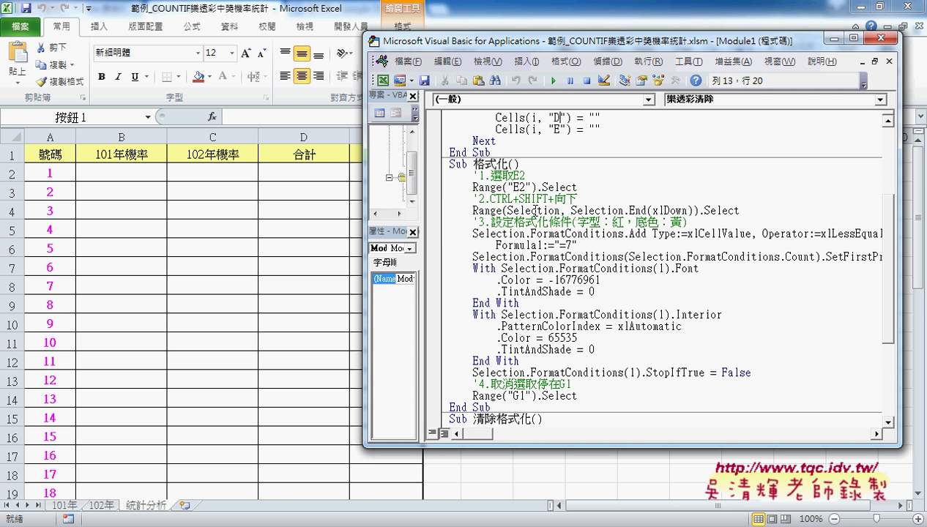
- Run the 樂透彩 macro to refill the rates, totals and ranks
left_click(535, 211)
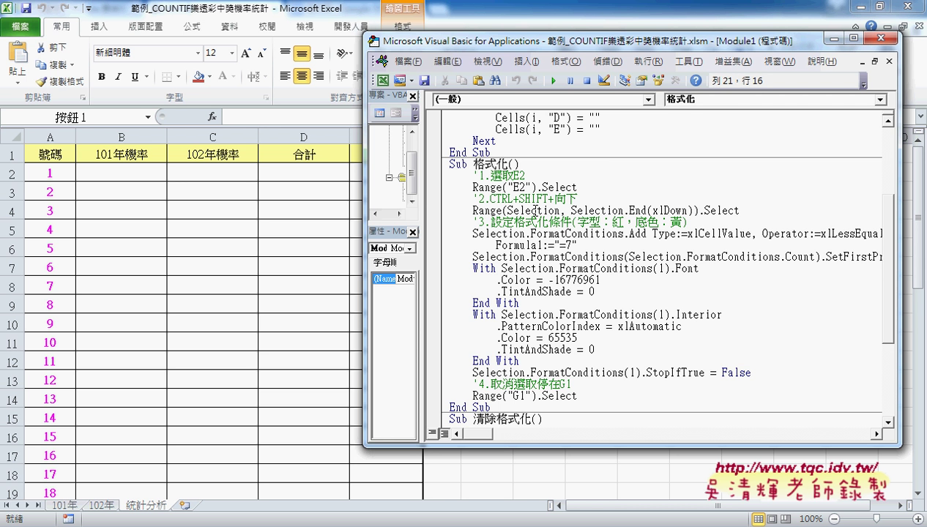
scroll(535, 211, "up", 2)
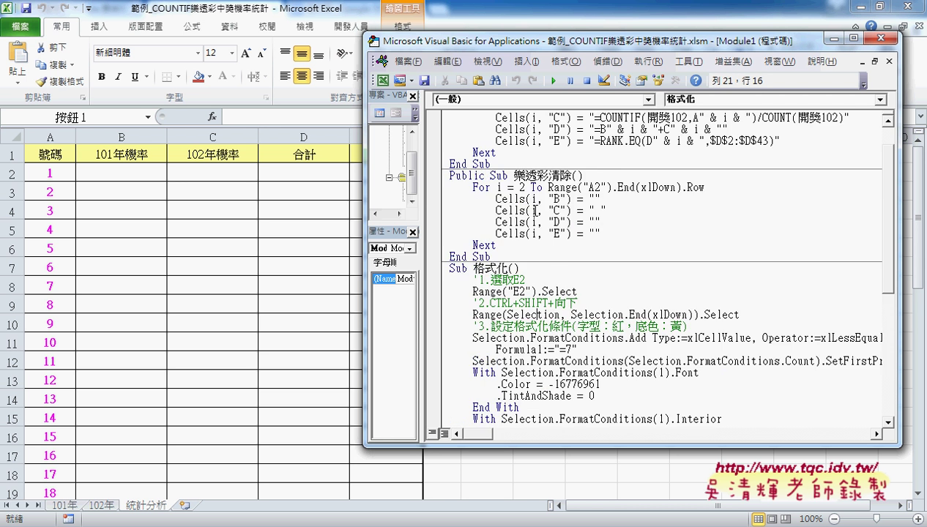
scroll(534, 211, "up", 2)
left_click(544, 141)
left_click(552, 80)
- Run the 格式化 macro so rank 7 in E13 is highlighted red on yellow
scroll(570, 300, "down", 3)
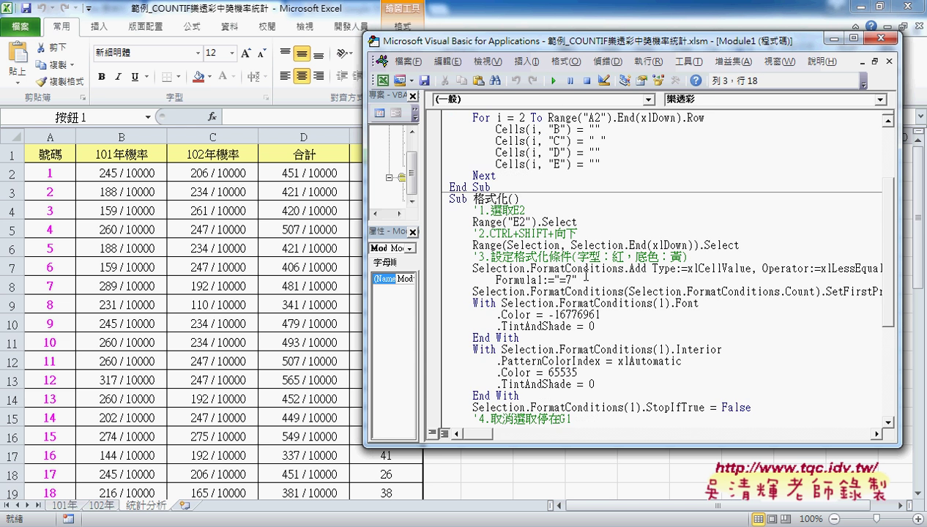
scroll(570, 299, "down", 1)
scroll(570, 300, "down", 1)
left_click(553, 245)
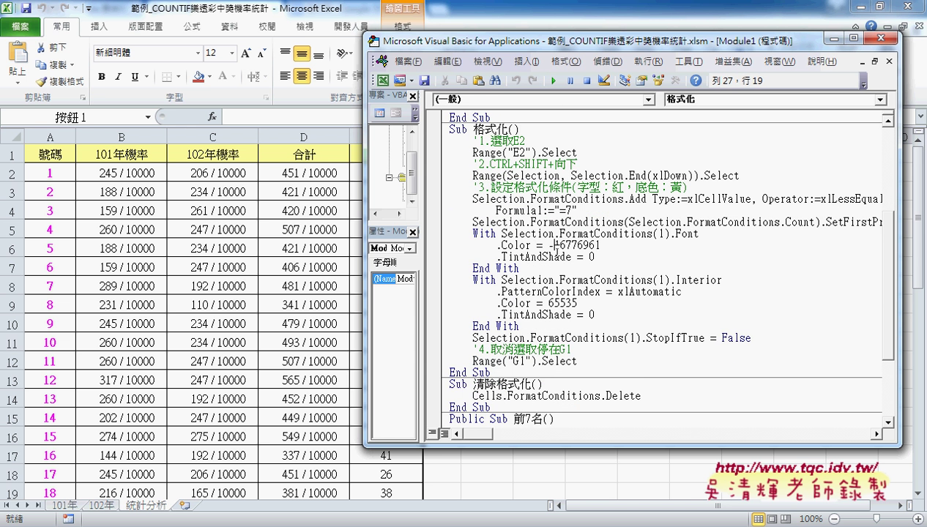
left_click(553, 80)
left_click_drag(586, 41, 694, 33)
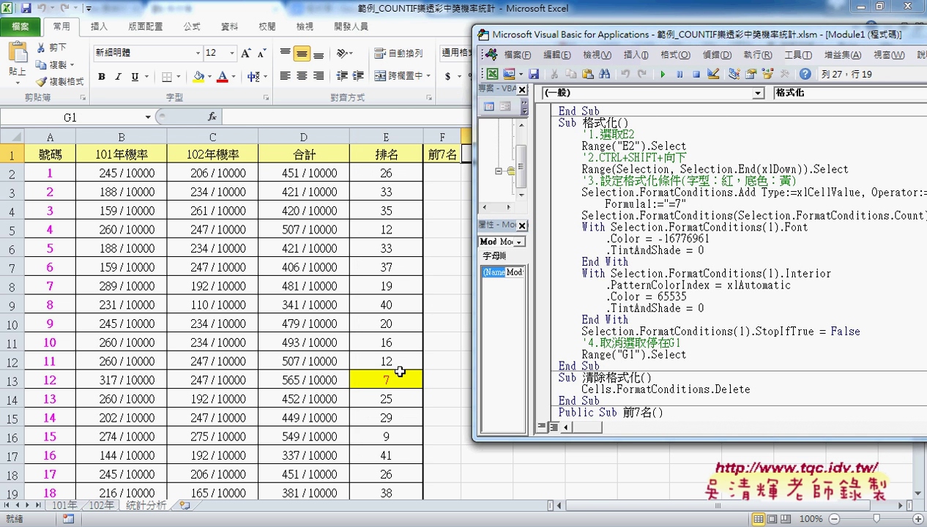
- Run the 清除格式化 macro to remove the yellow highlight, uncovering column G
scroll(656, 329, "down", 2)
left_click(654, 318)
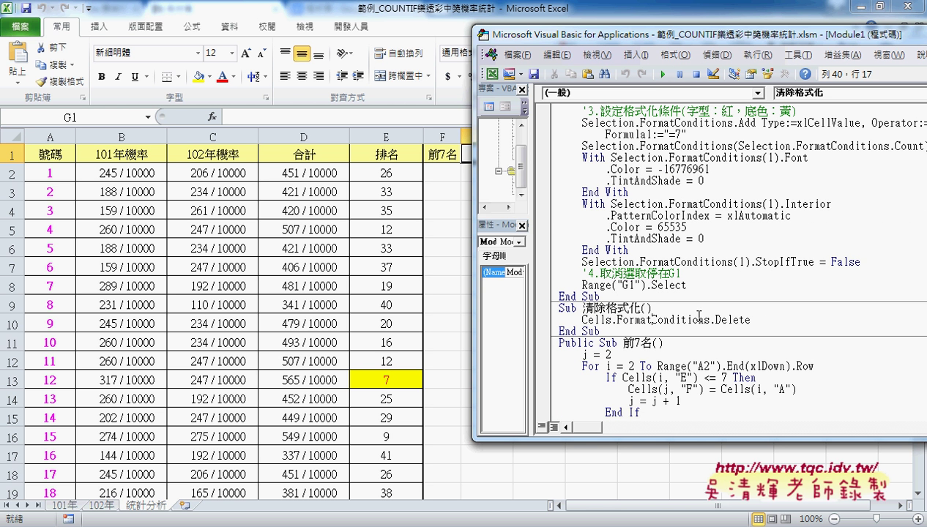
left_click(660, 75)
scroll(667, 251, "down", 2)
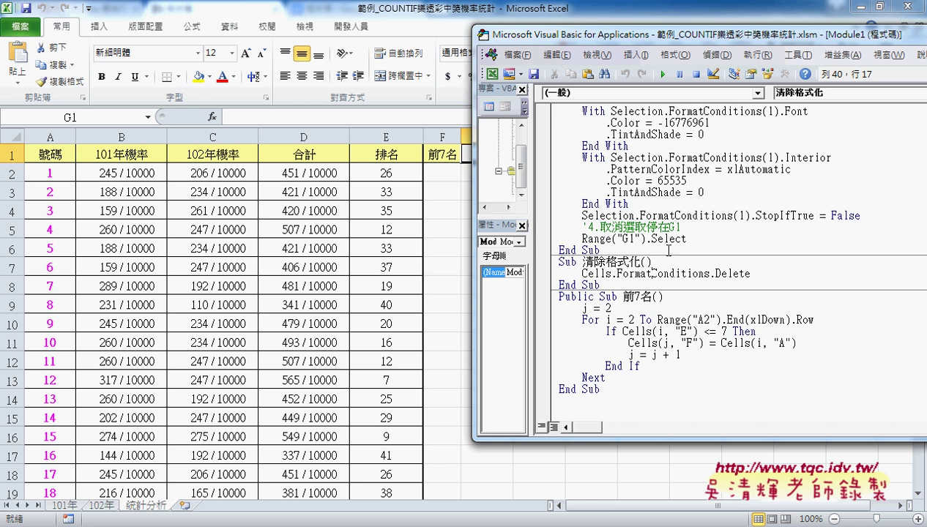
left_click_drag(633, 34, 690, 32)
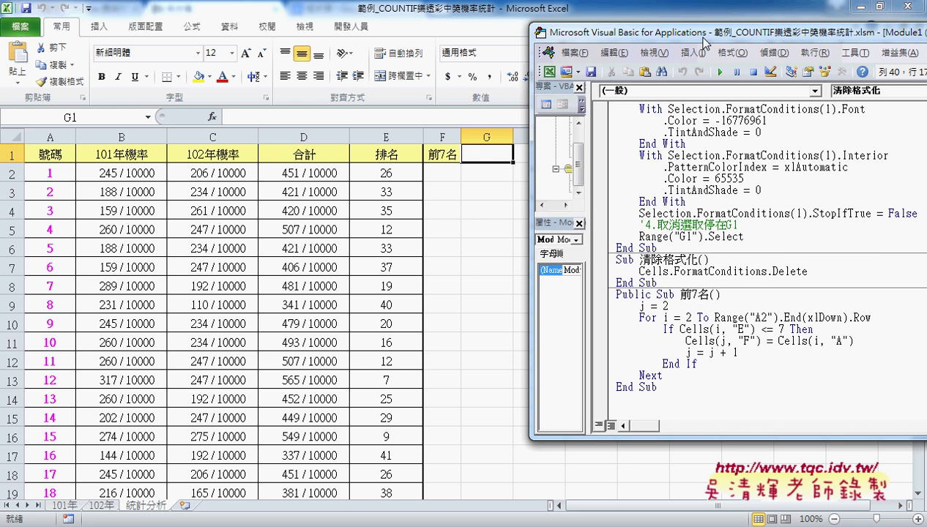
- Review the 前7名 loop and run it to list 12, 21, 27, 28, 33, 34, 39
left_click(727, 352)
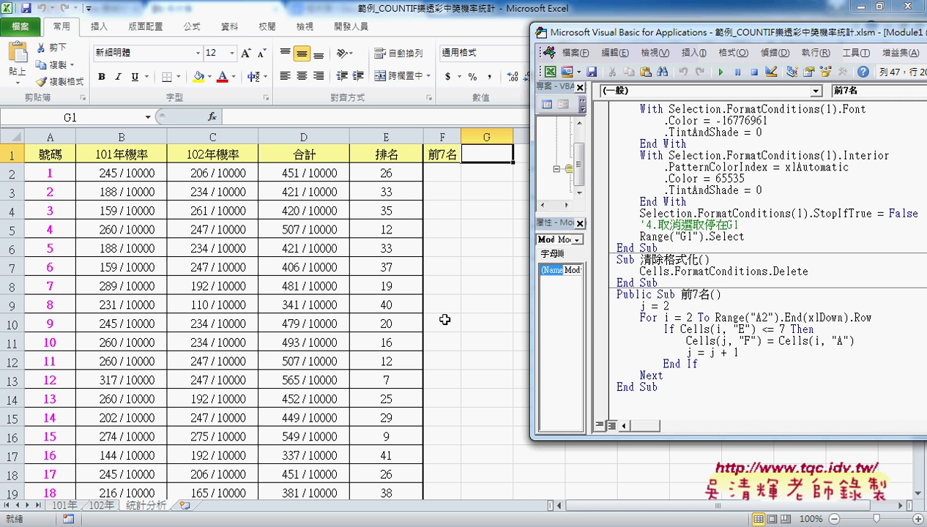
left_click_drag(666, 375, 610, 311)
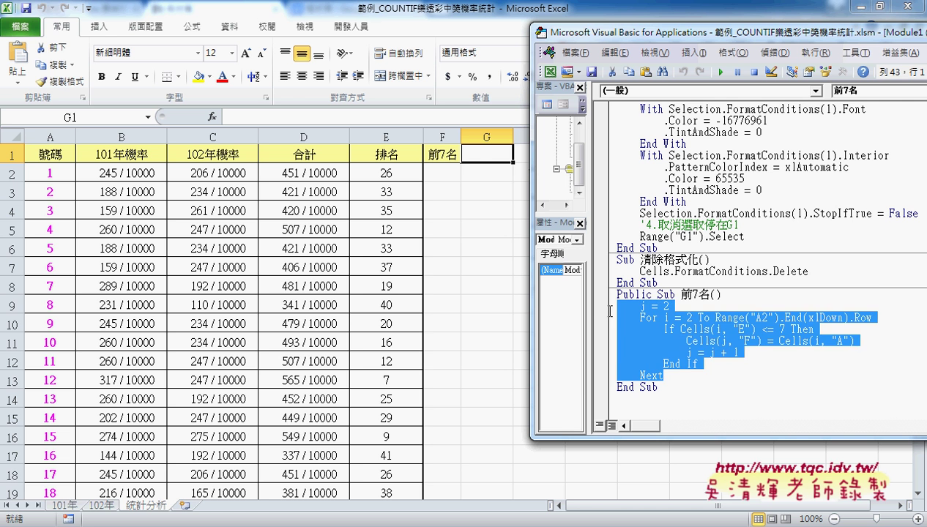
left_click_drag(667, 306, 618, 307)
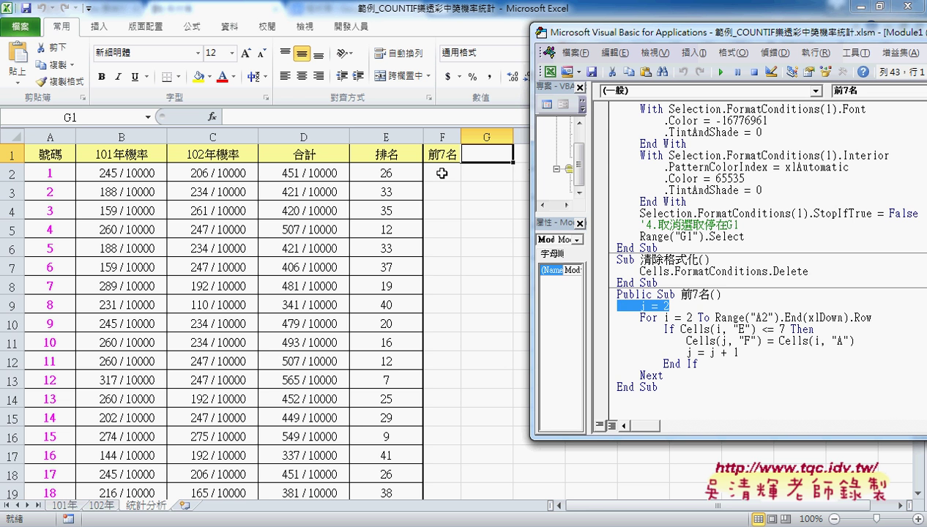
left_click(698, 318)
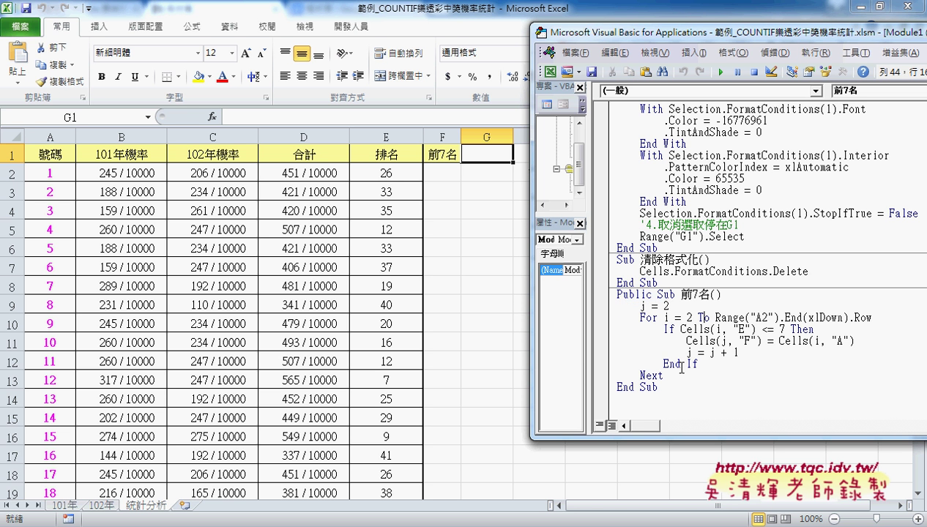
left_click_drag(791, 329, 684, 329)
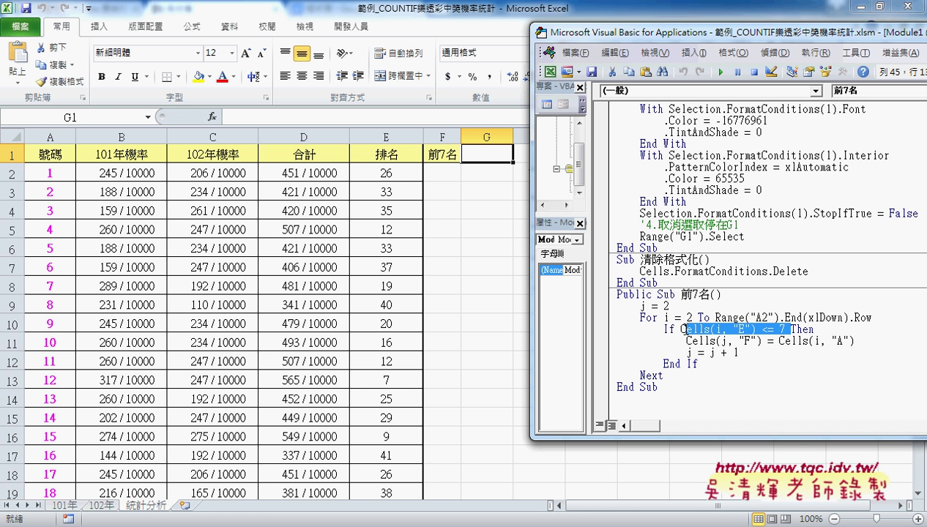
left_click(681, 341)
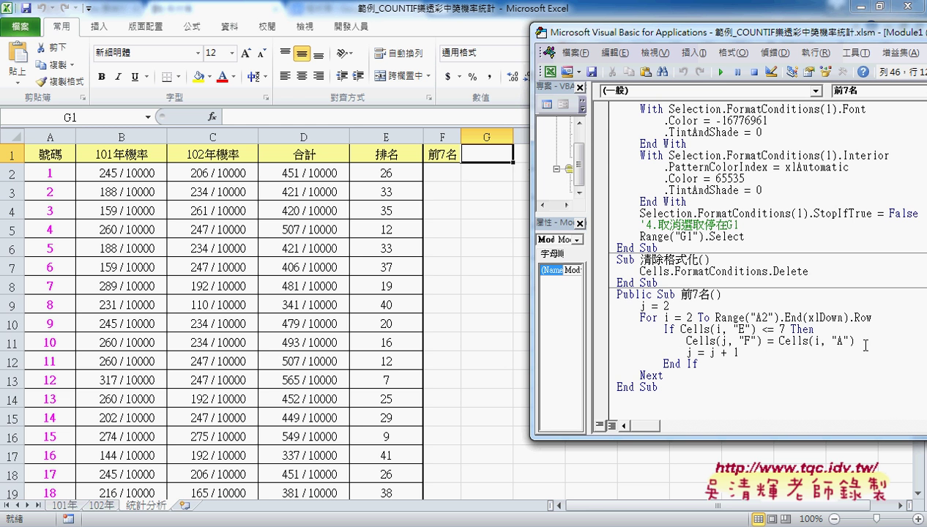
left_click_drag(738, 352, 692, 352)
left_click(685, 341)
left_click(722, 74)
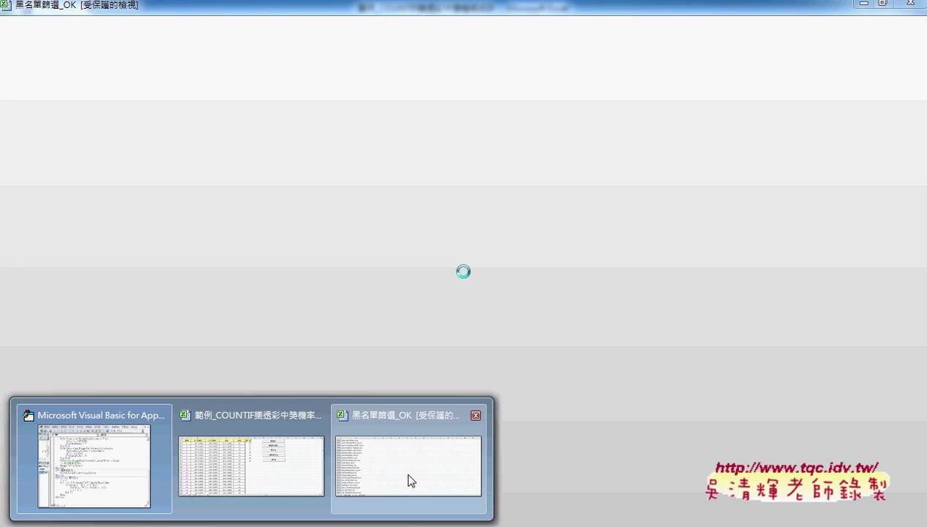
- Switch to the 黑名單篩選_OK workbook with editing and macros enabled
left_click(408, 474)
left_click(413, 52)
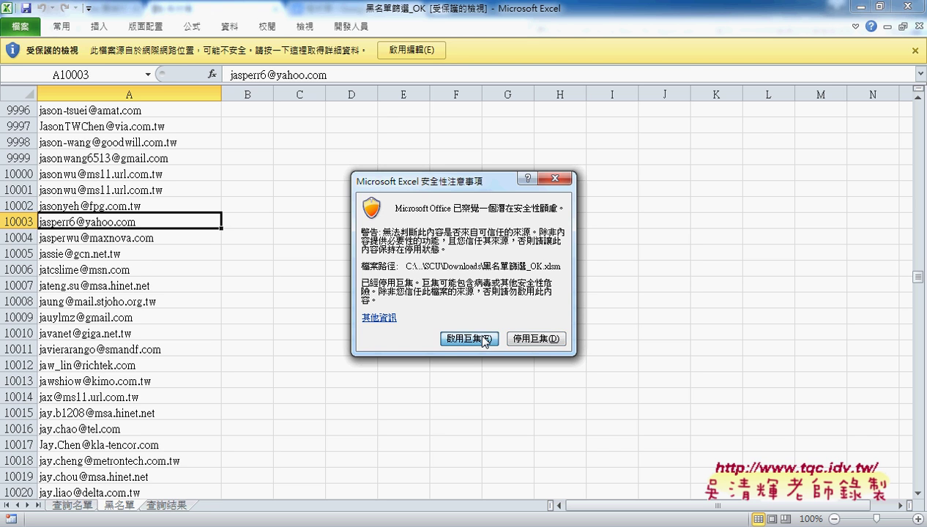
left_click(466, 338)
- Run 查詢黑名單_函數 on the 查詢結果 sheet, then minimize Excel
left_click(160, 505)
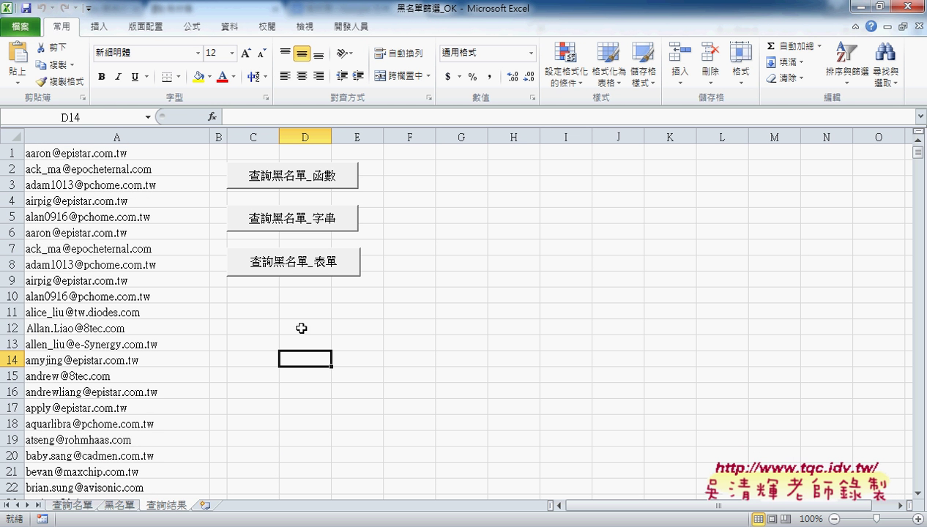
left_click(265, 178)
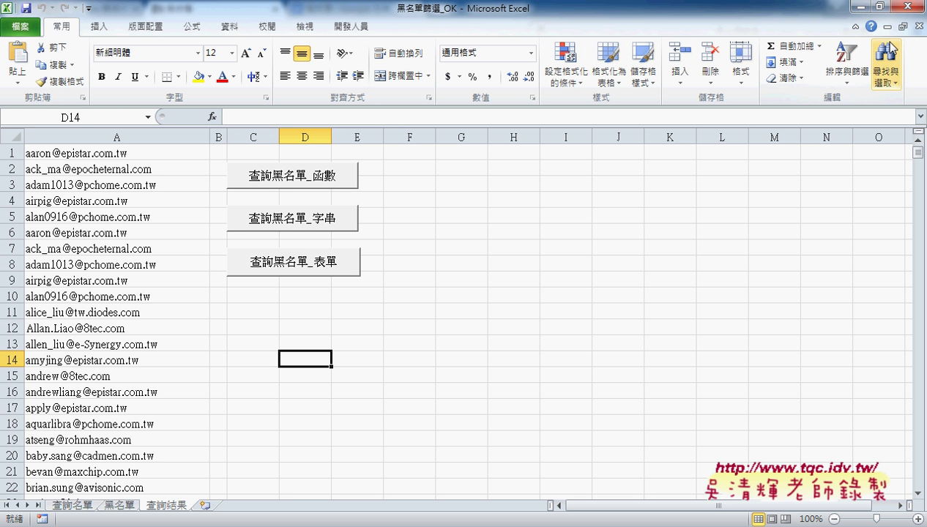
left_click(860, 6)
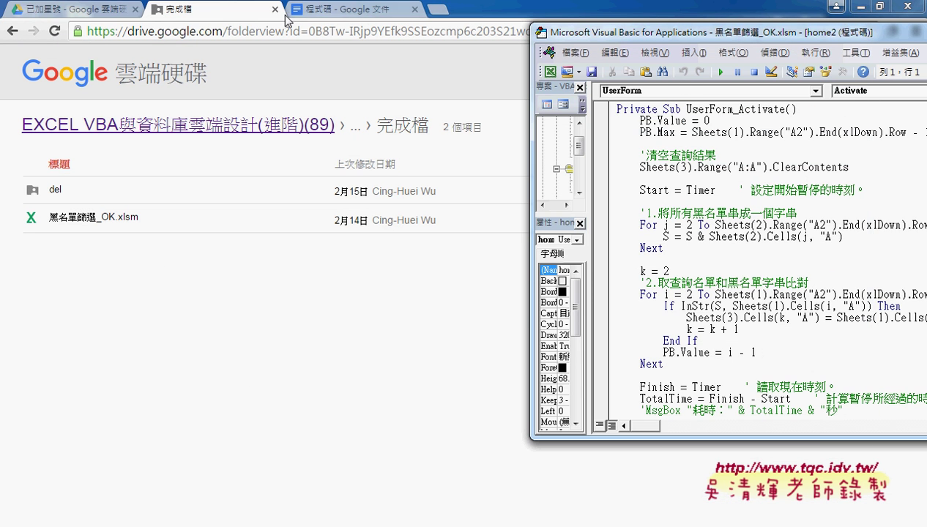
- Return to the EXCEL VBA與資料庫雲端設計(進階)(89) folder and open _雲端白板畫面
left_click(167, 123)
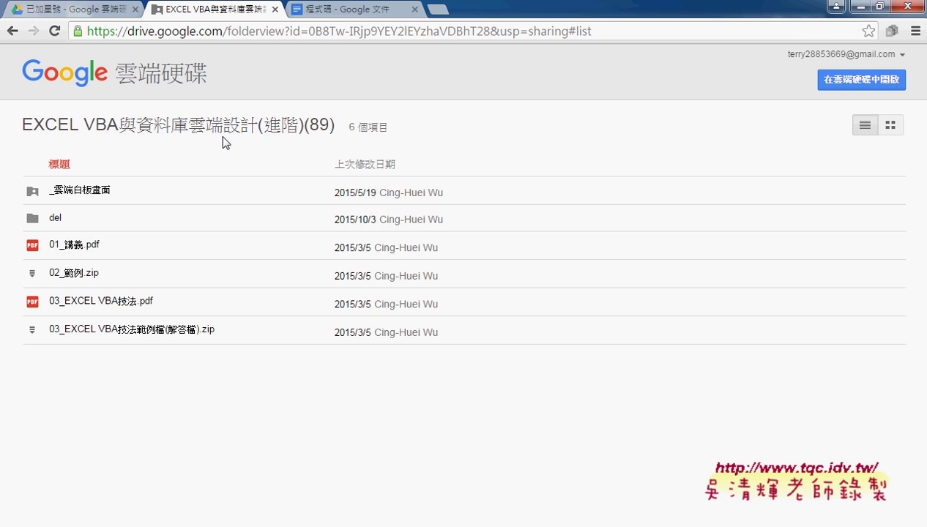
left_click(88, 192)
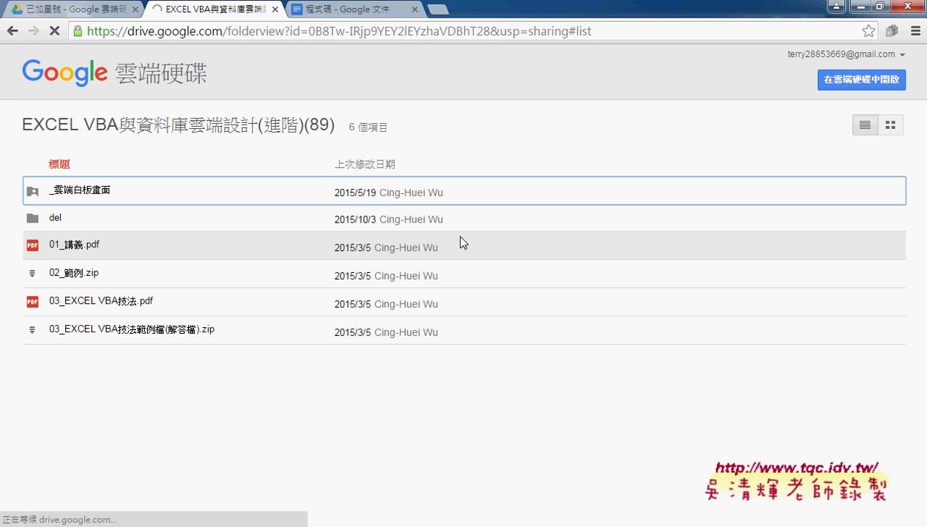